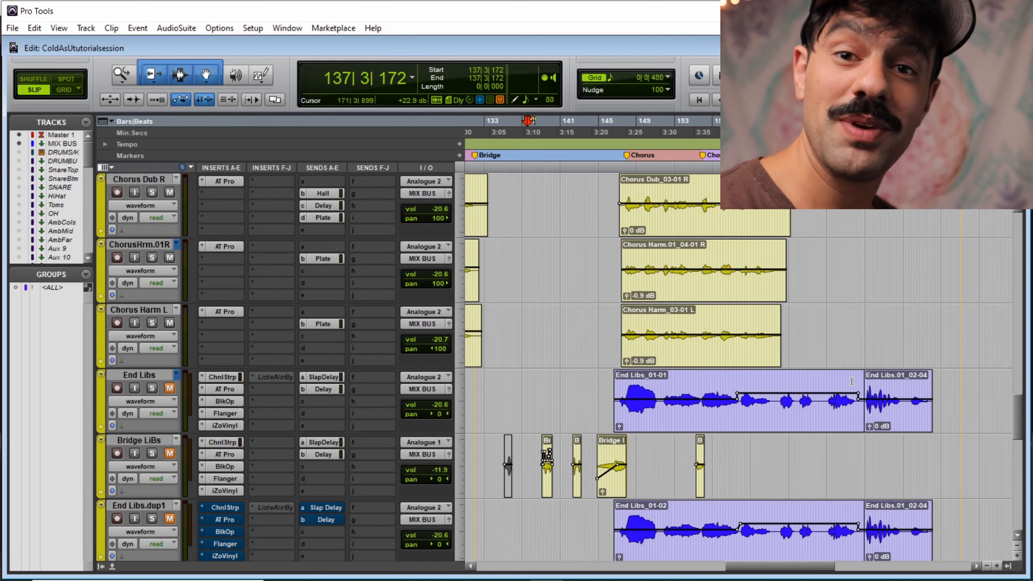
Step: Play the mix from bar 137 through the ending to hear it with the ad-lib tracks muted, and stop
key(space)
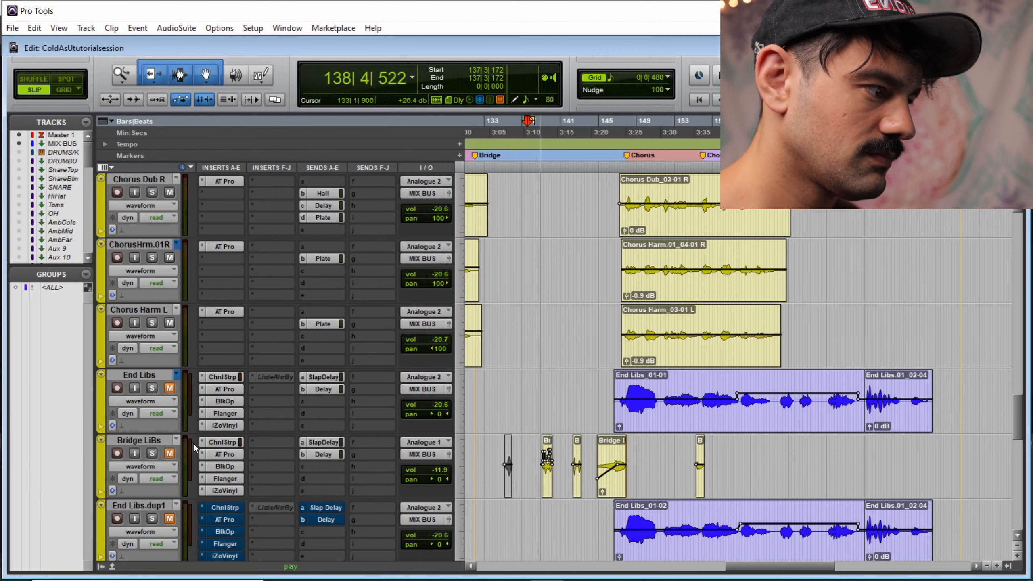
scroll(197, 440, down, 2)
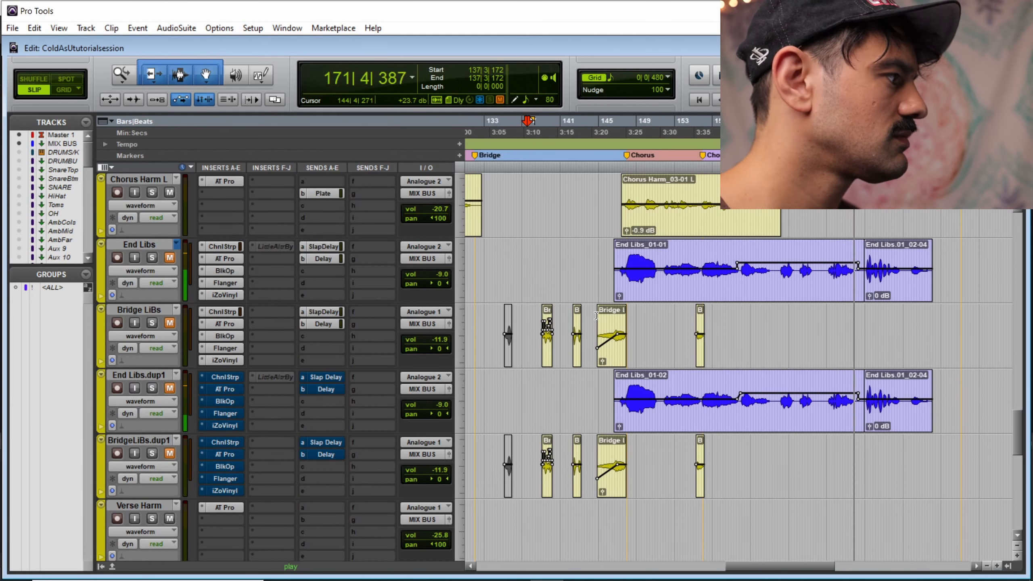
key(space)
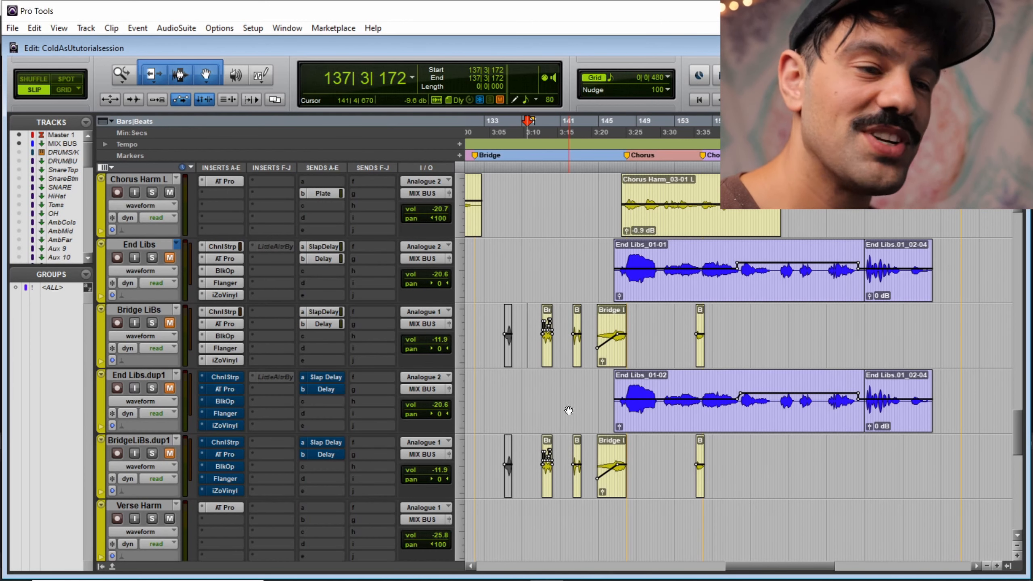
Step: Solo End Libs.dup1 and BridgeLiBs.dup1, play from bar 138, and move the playback start to bar 146
click(536, 441)
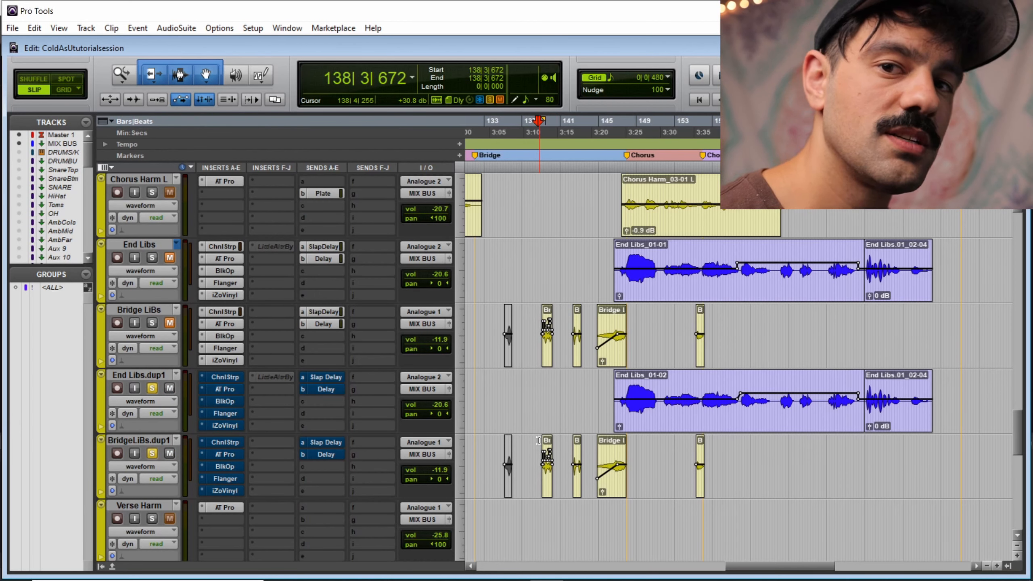
key(space)
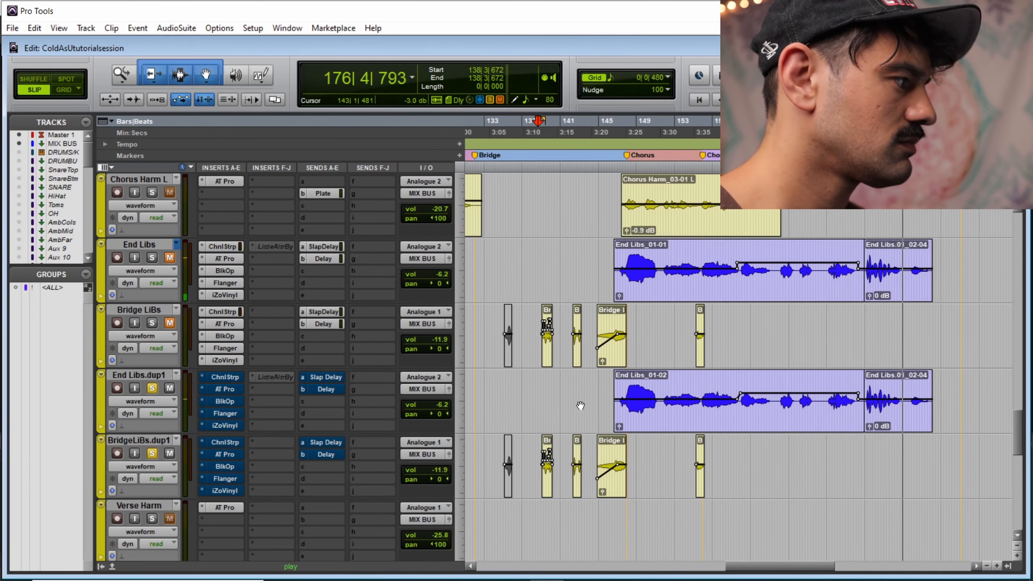
click(666, 412)
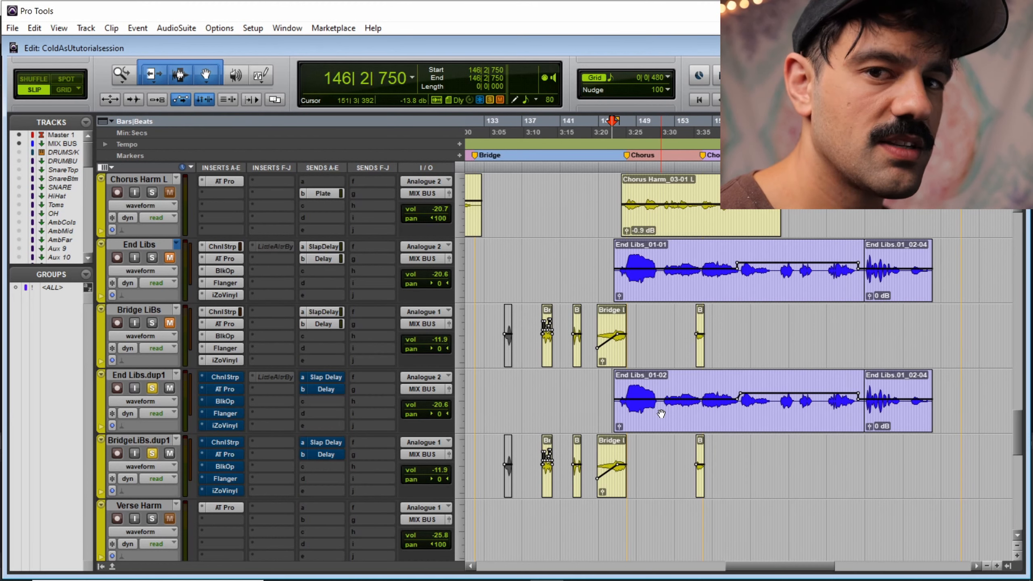
Step: Enable the Channel Strip on End Libs.dup1, unmute the track, and compare the effect bypassed and active during playback
click(224, 377)
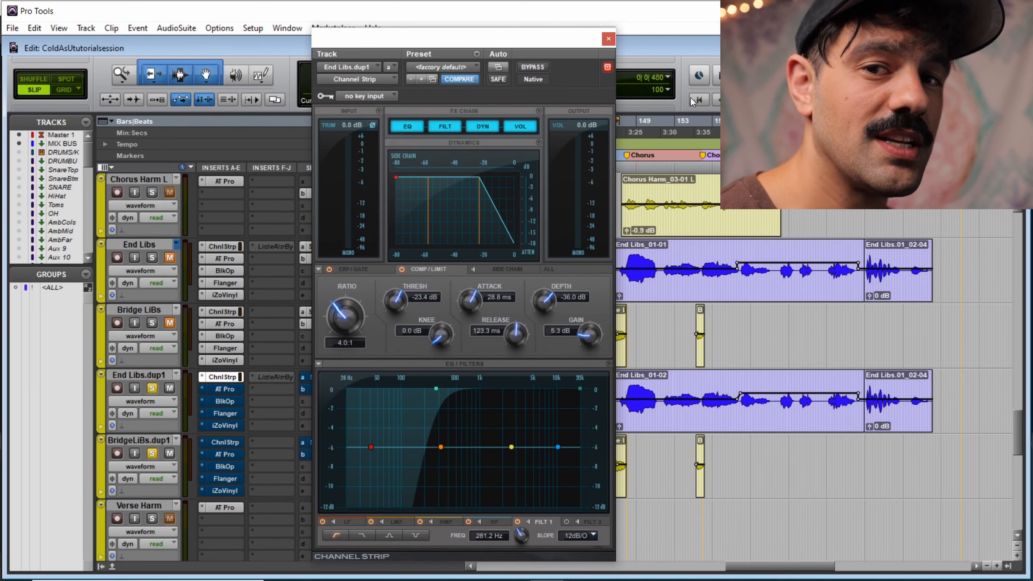
key(space)
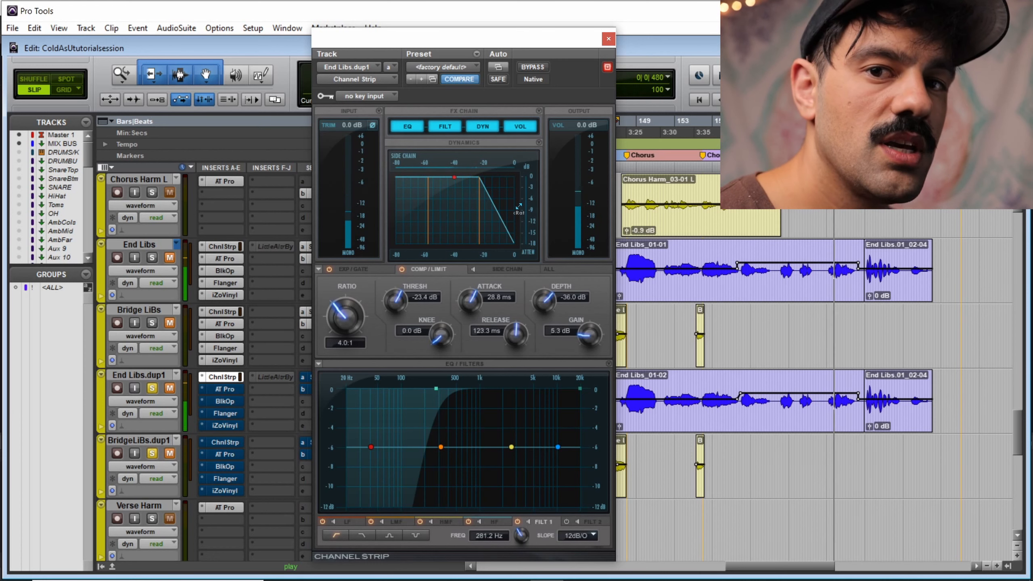
click(169, 389)
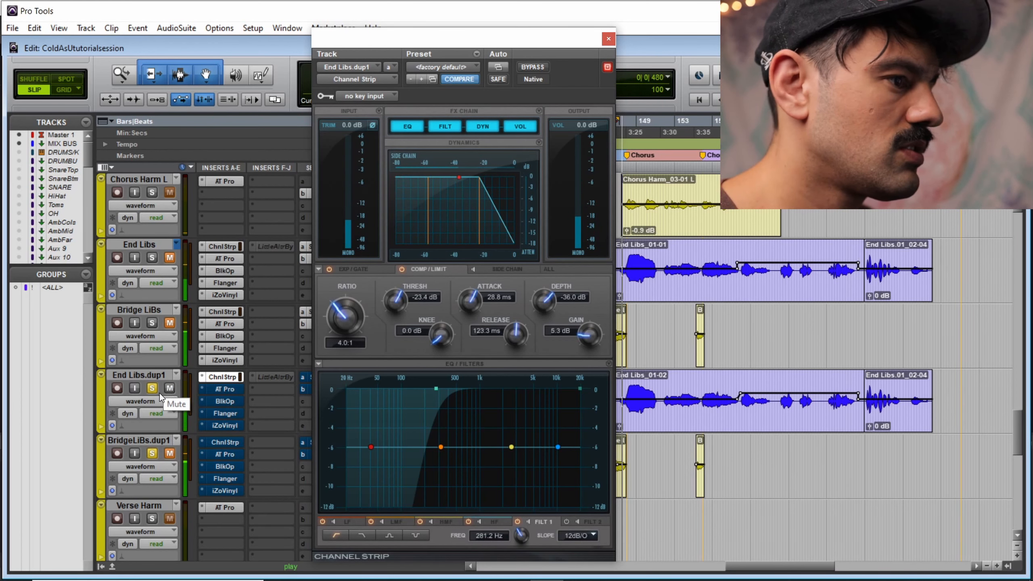
click(539, 67)
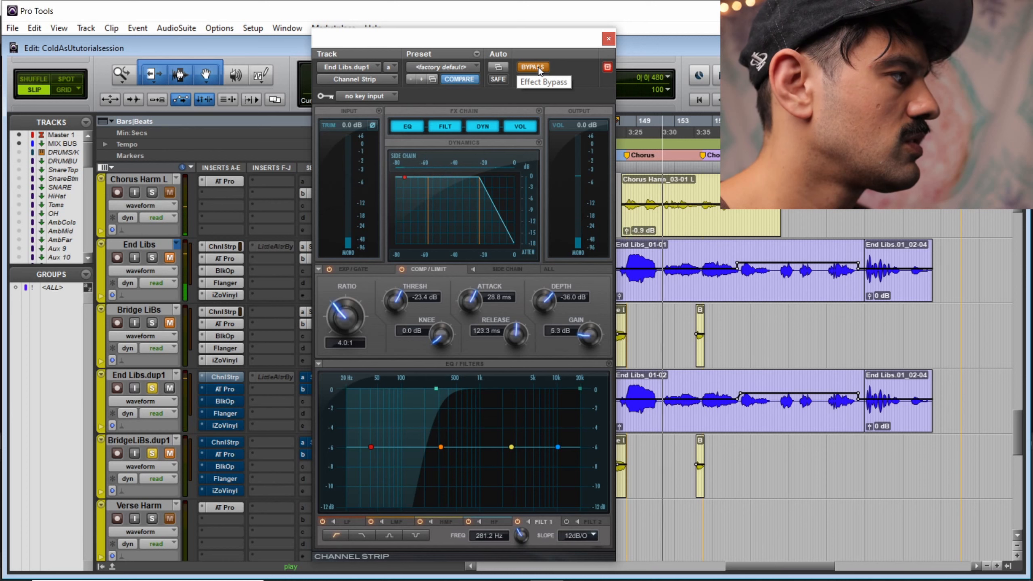
click(538, 67)
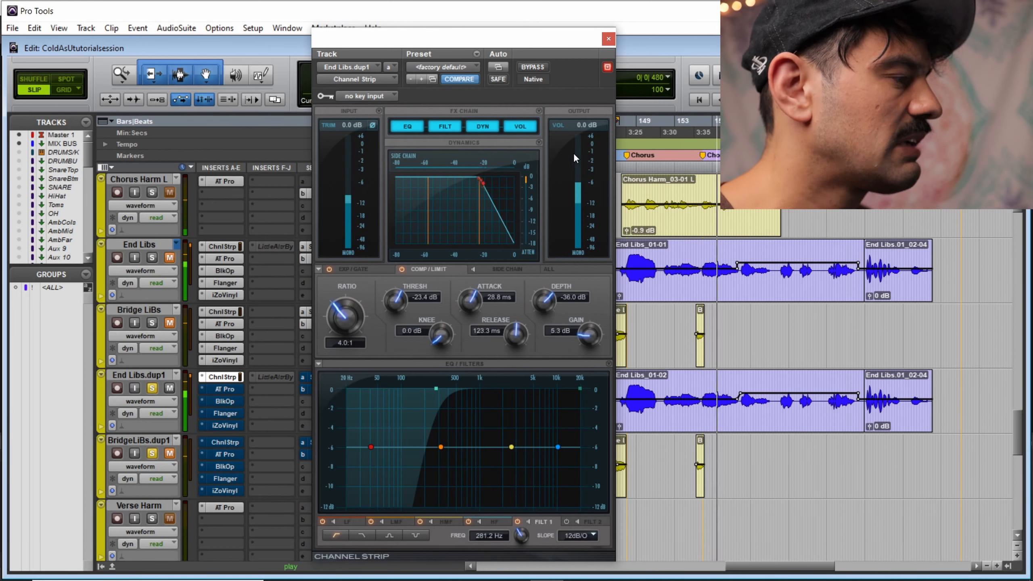
click(608, 39)
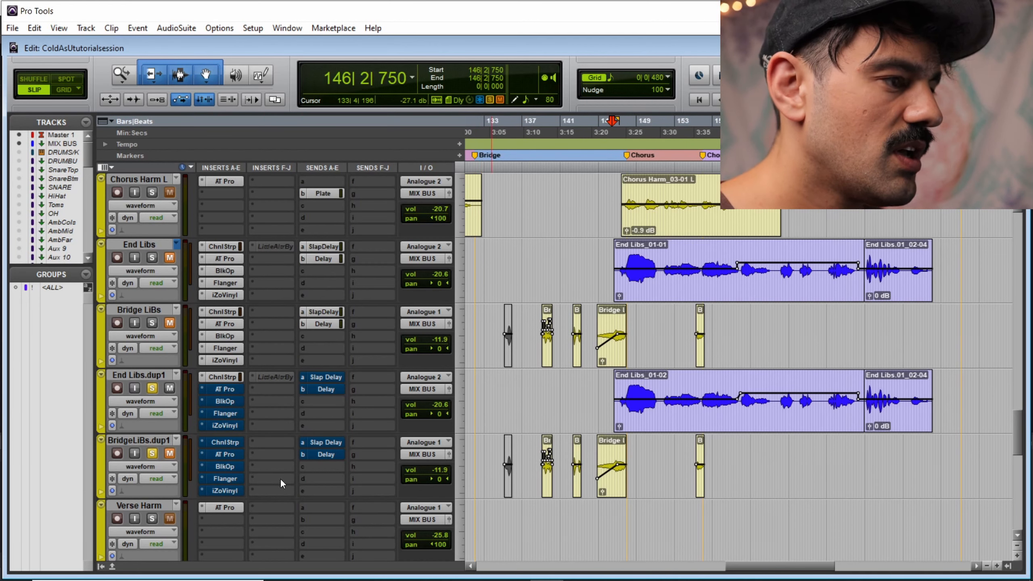
Step: Enable Auto-Tune Pro on End Libs.dup1 and audition the tuned vocal from bar 146
click(226, 389)
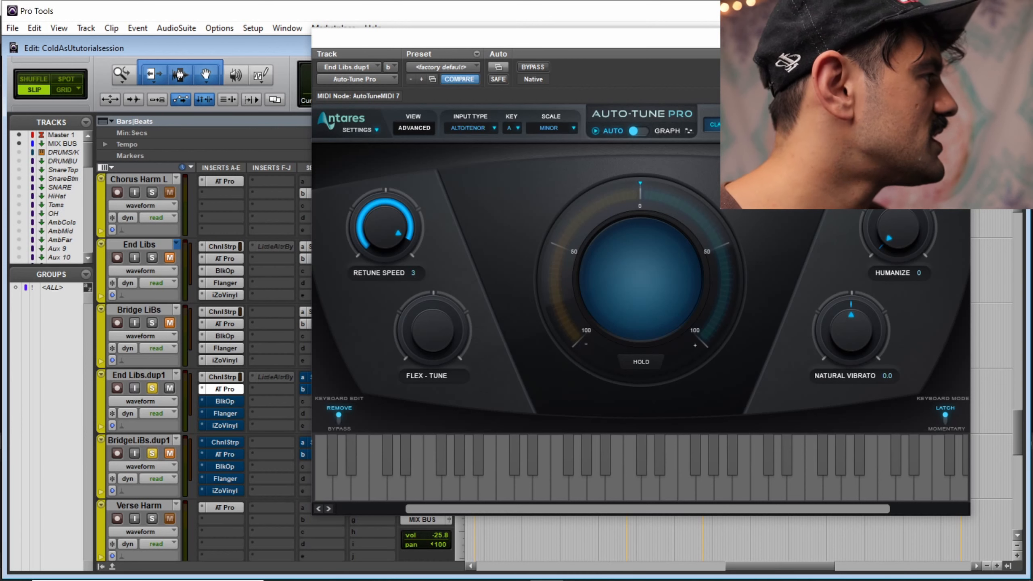
key(ctrl+w)
key(space)
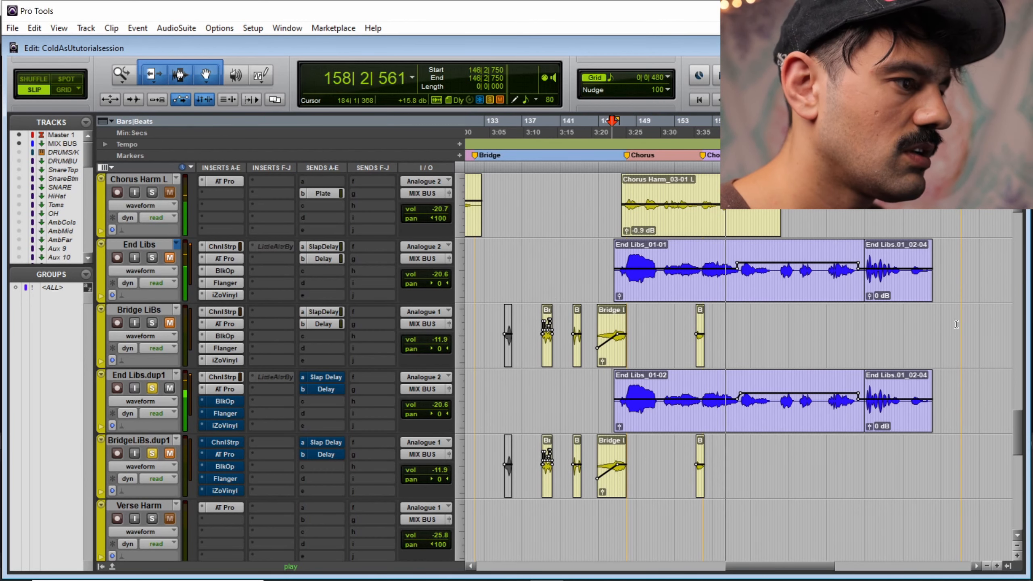
key(space)
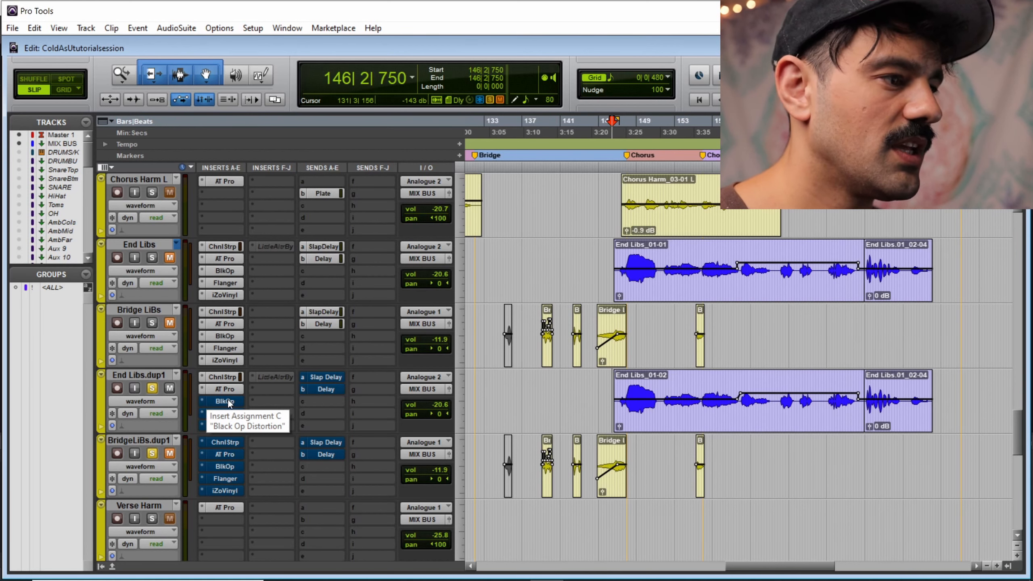
Step: Enable Black Op Distortion and Flanger on End Libs.dup1, auditioning the vocal after each one
click(228, 401)
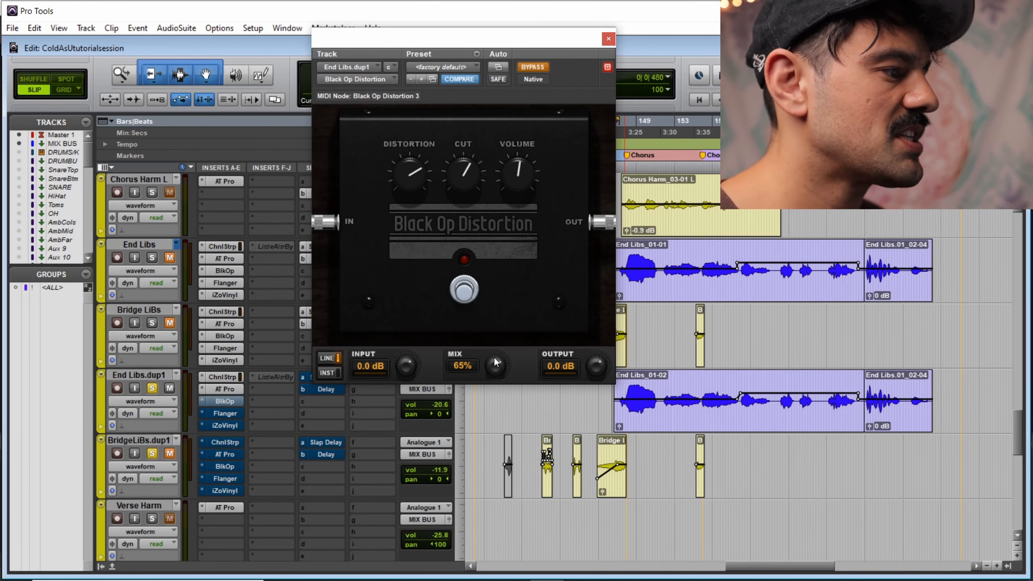
click(533, 66)
key(space)
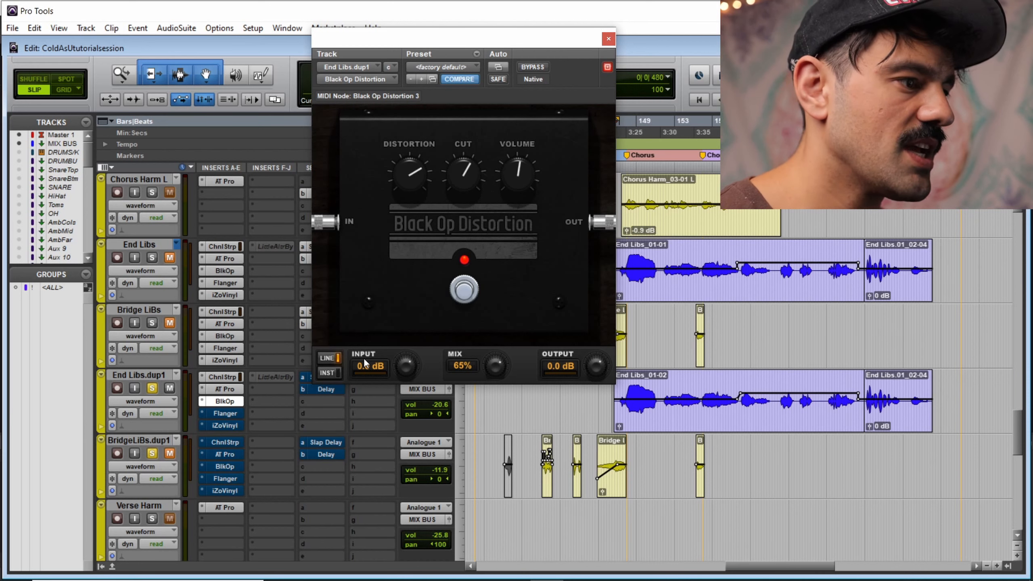
click(609, 39)
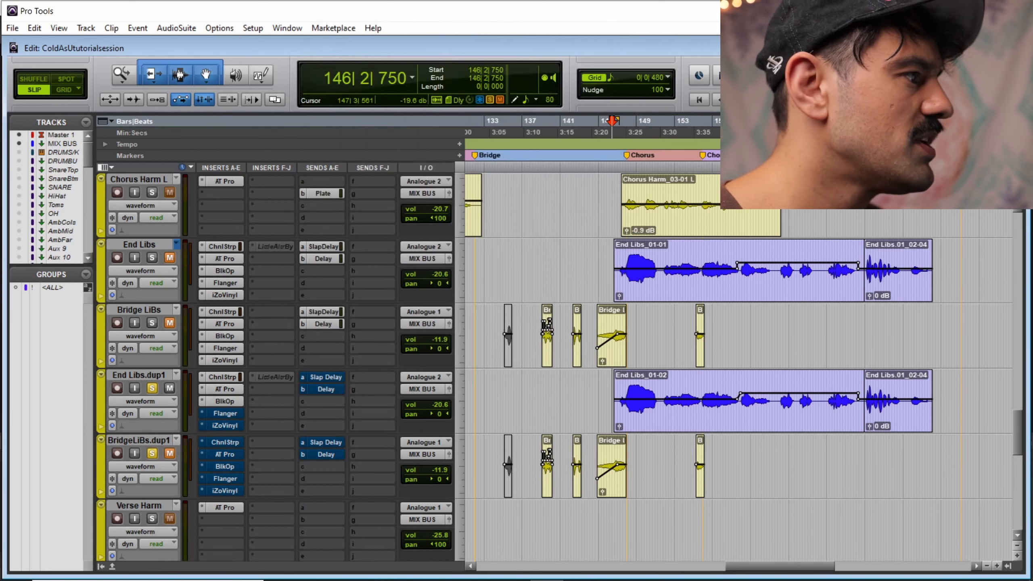
click(226, 413)
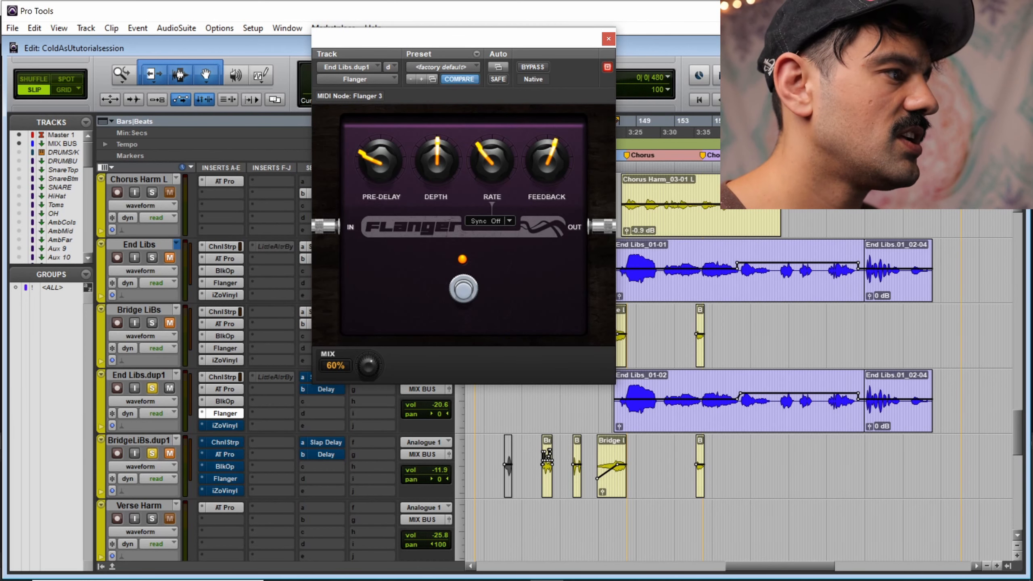
key(space)
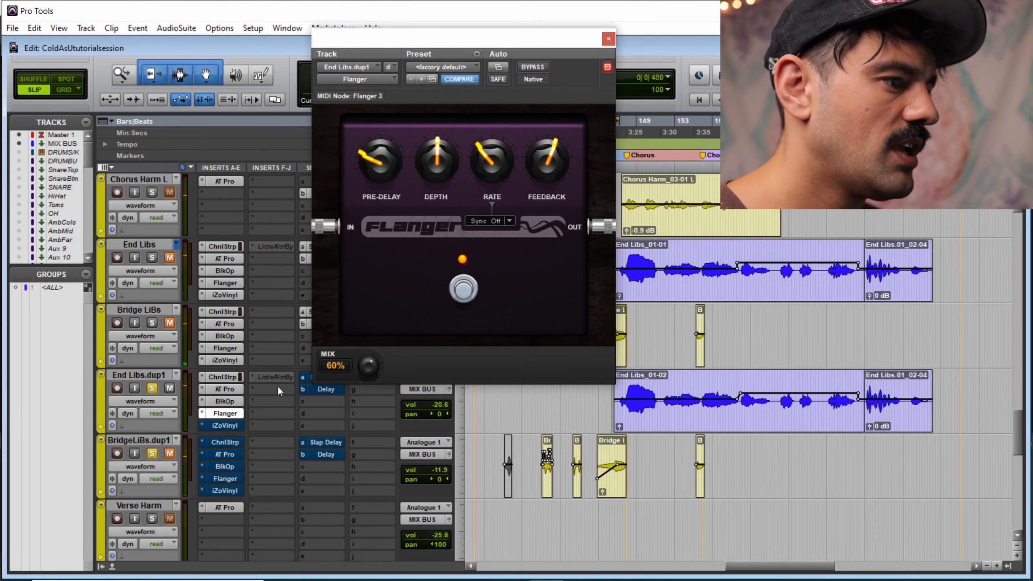
Step: Enable iZotope Vinyl on End Libs.dup1 and compare it bypassed and active during playback
click(230, 425)
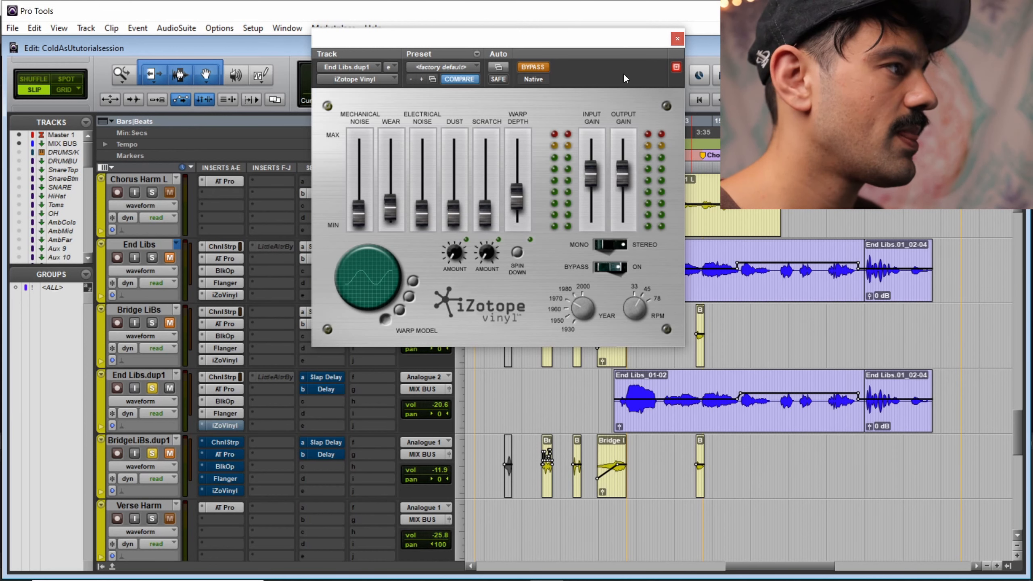
click(541, 66)
key(space)
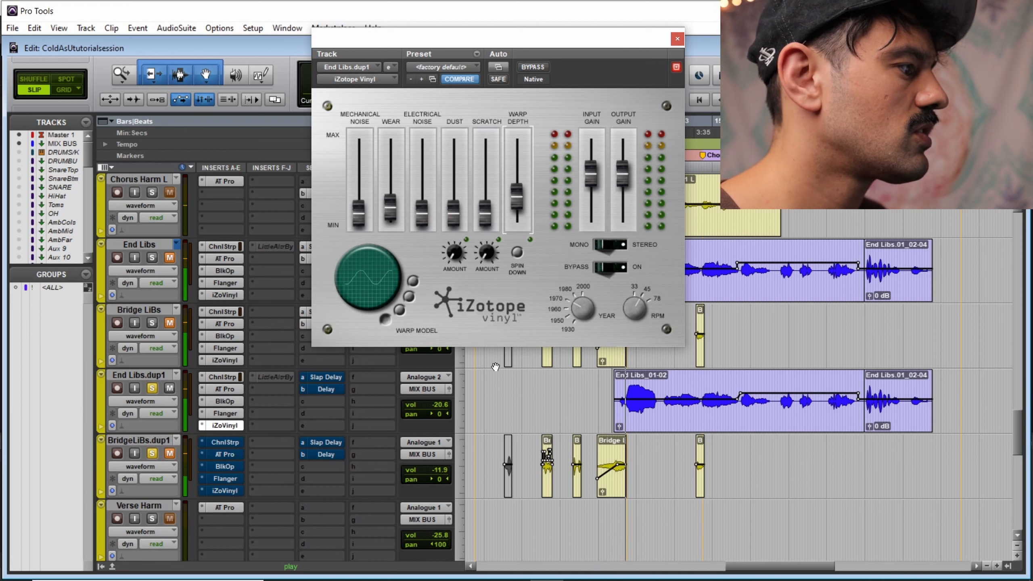
click(523, 65)
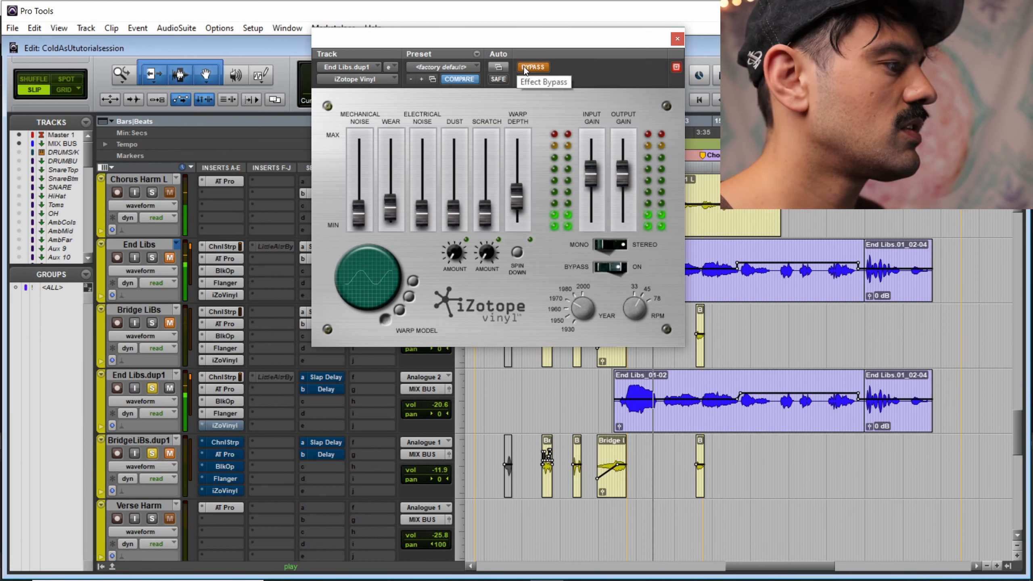
click(524, 66)
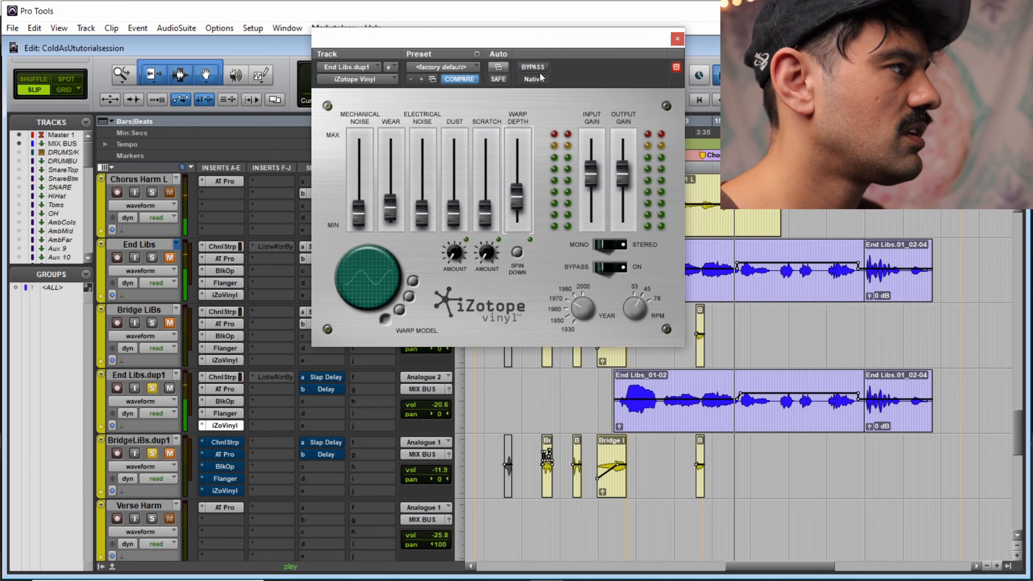
key(space)
click(677, 39)
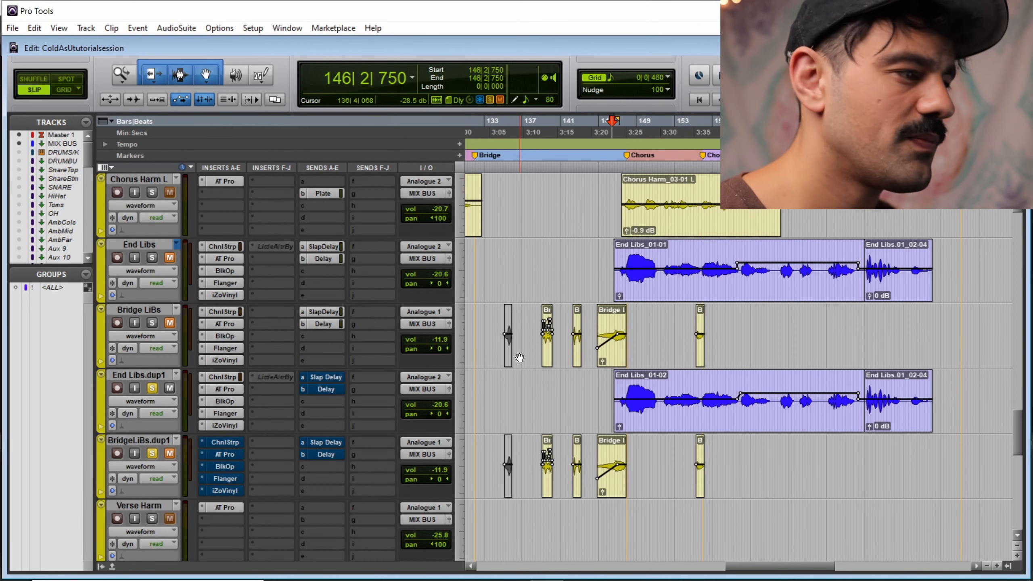
Step: Unmute the Slap Delay send on End Libs.dup1 and review the Tape Echo and EQ3 1-Band on the SlapDly track
click(326, 377)
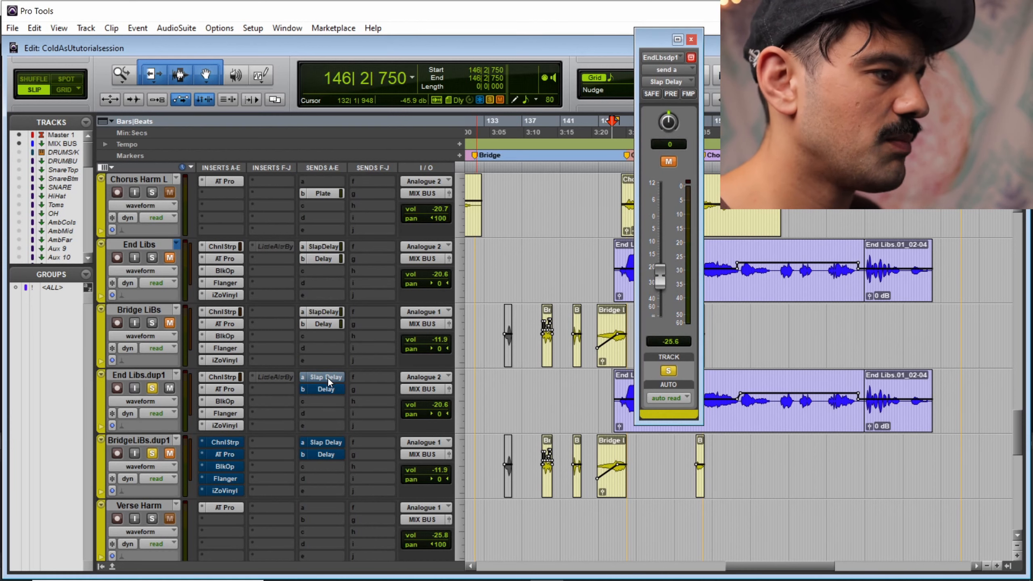
scroll(413, 371, down, 1)
scroll(413, 371, down, 10)
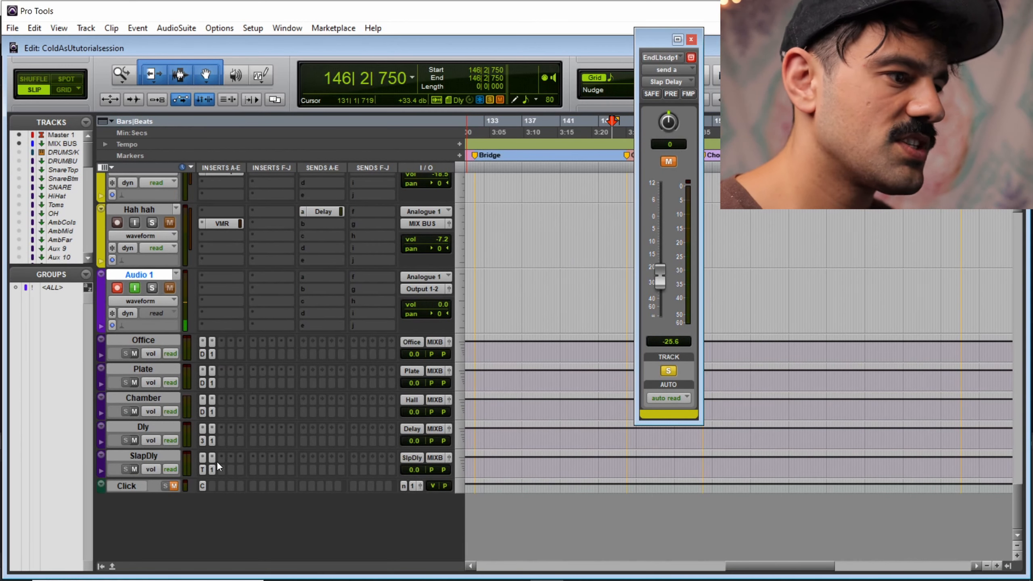
click(202, 470)
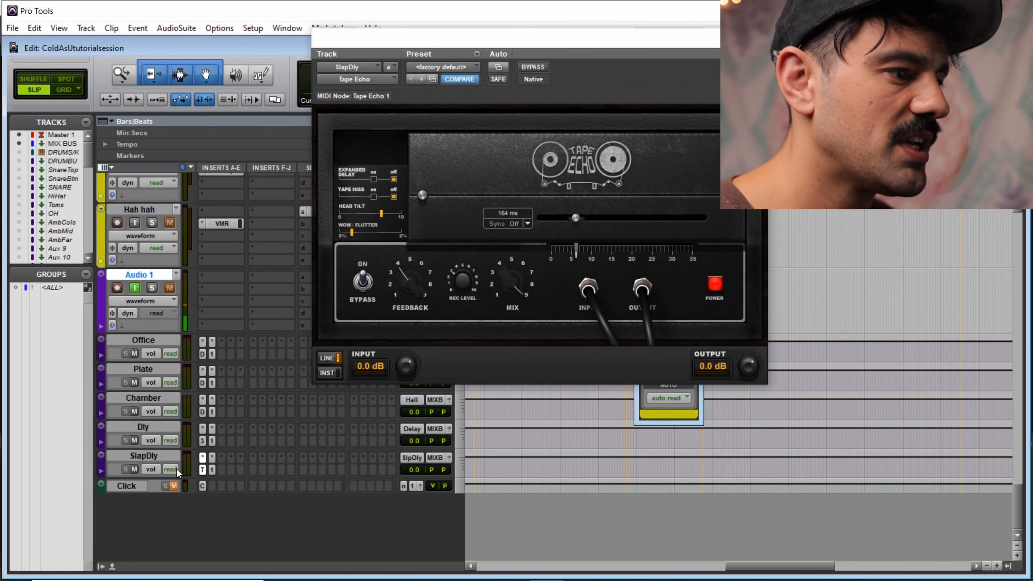
click(212, 470)
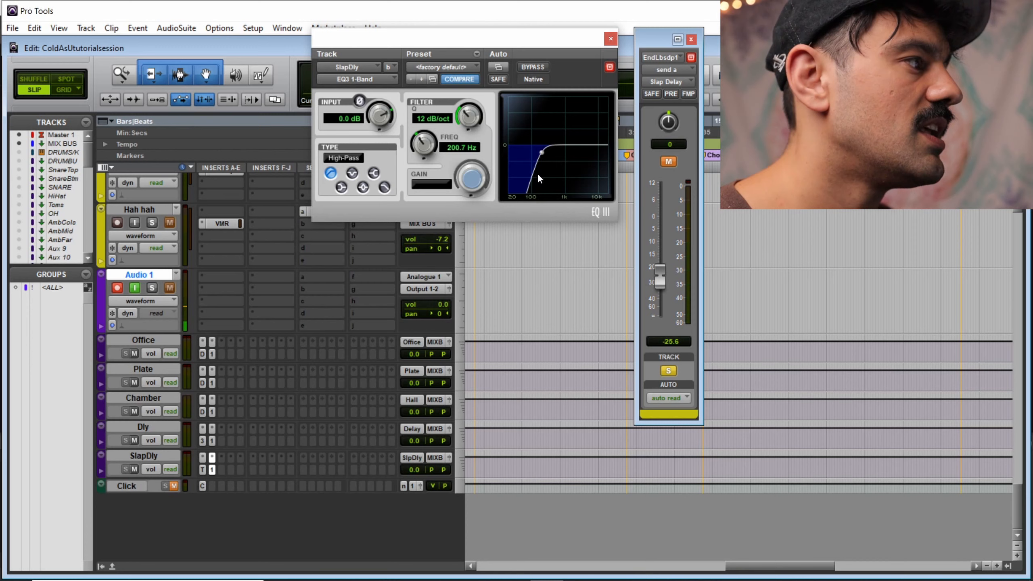
click(610, 39)
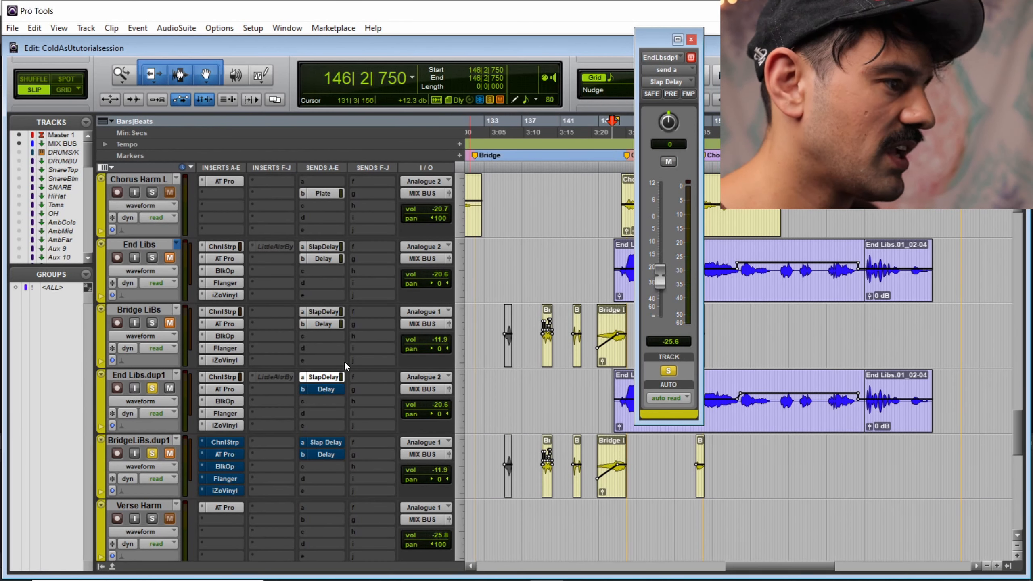
Step: Unmute the Delay send on End Libs.dup1, review Mod Delay III on the Dly track, and start playback from bar 146
click(331, 388)
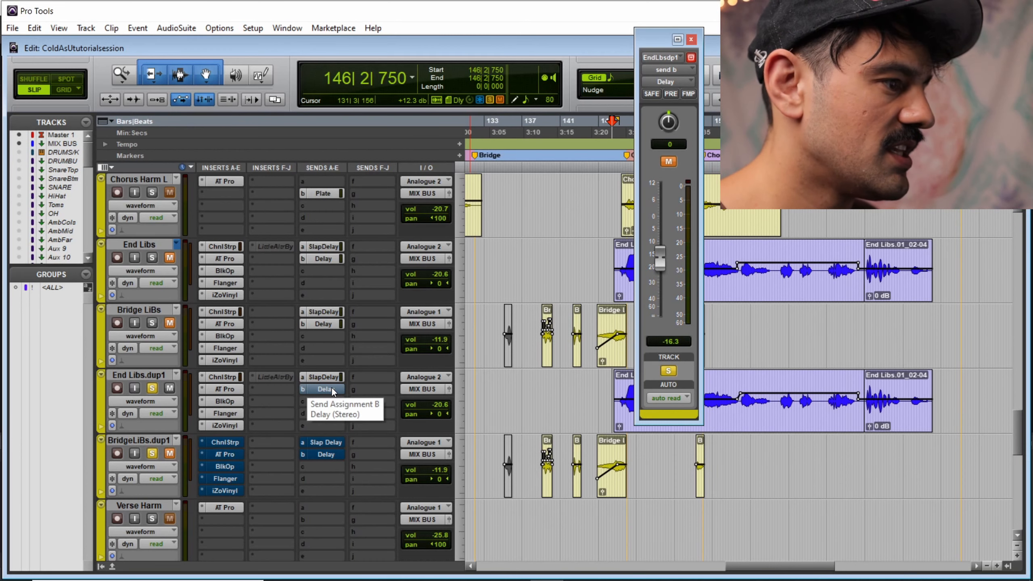
scroll(333, 381, down, 10)
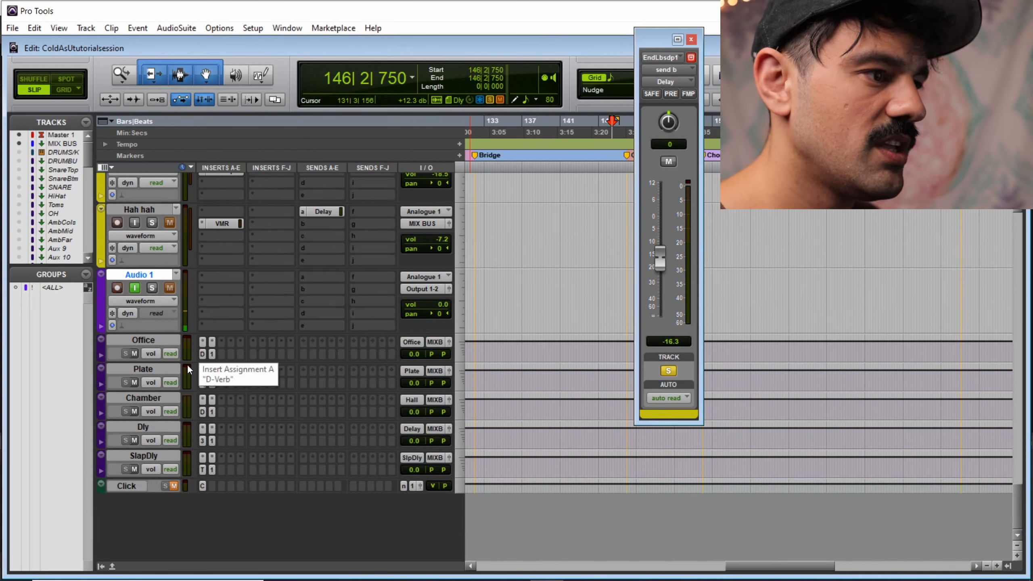
click(202, 441)
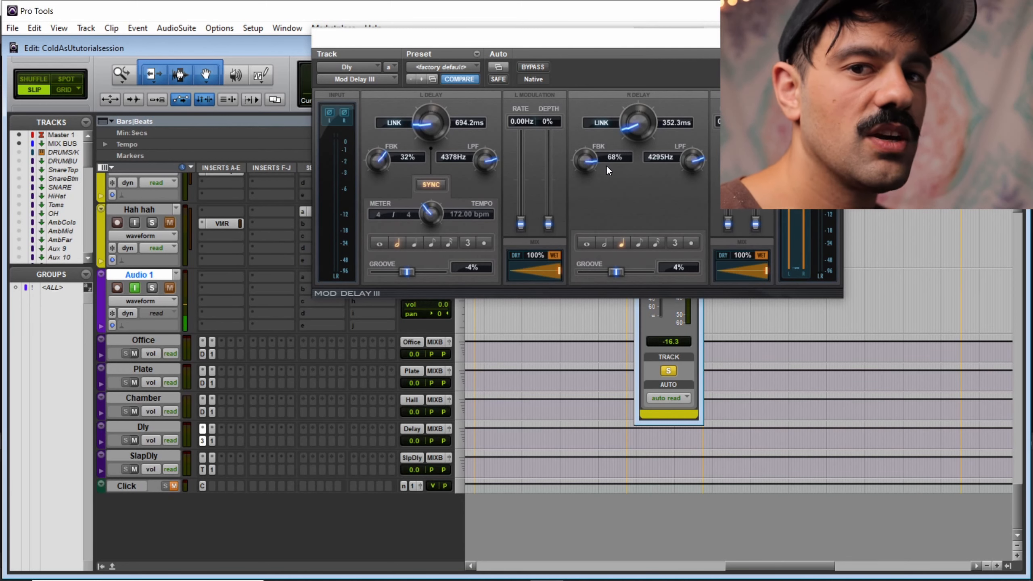
click(834, 37)
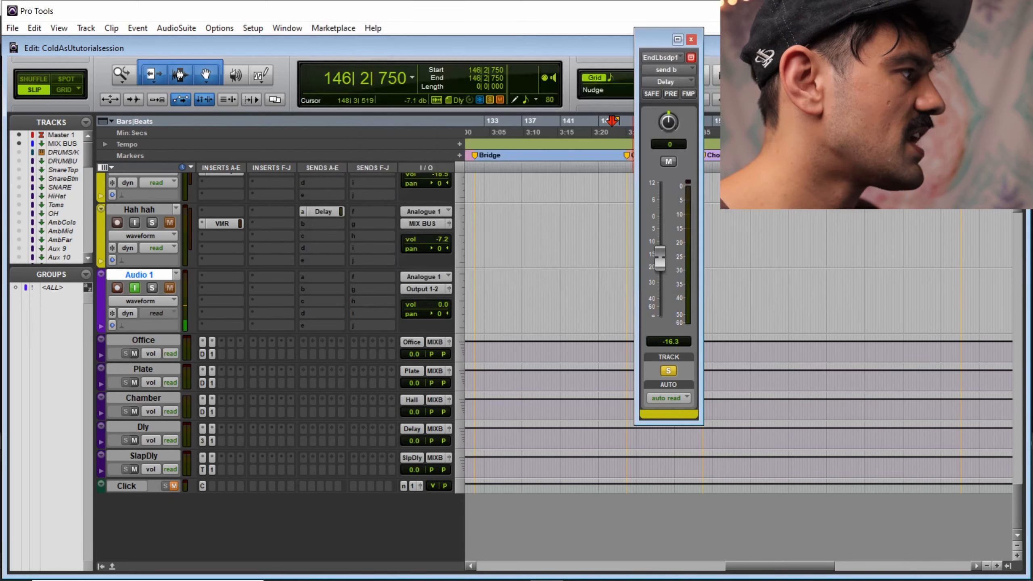
click(692, 40)
key(space)
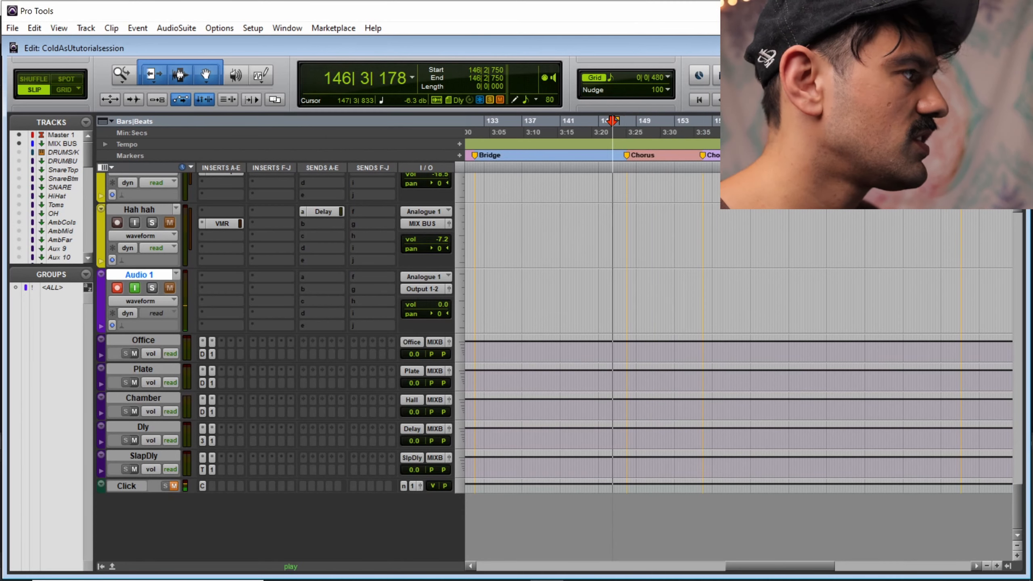
Step: Audition End Libs.dup1 with its full insert chain and both delay sends active, then stop playback
scroll(655, 254, up, 10)
scroll(656, 255, up, 3)
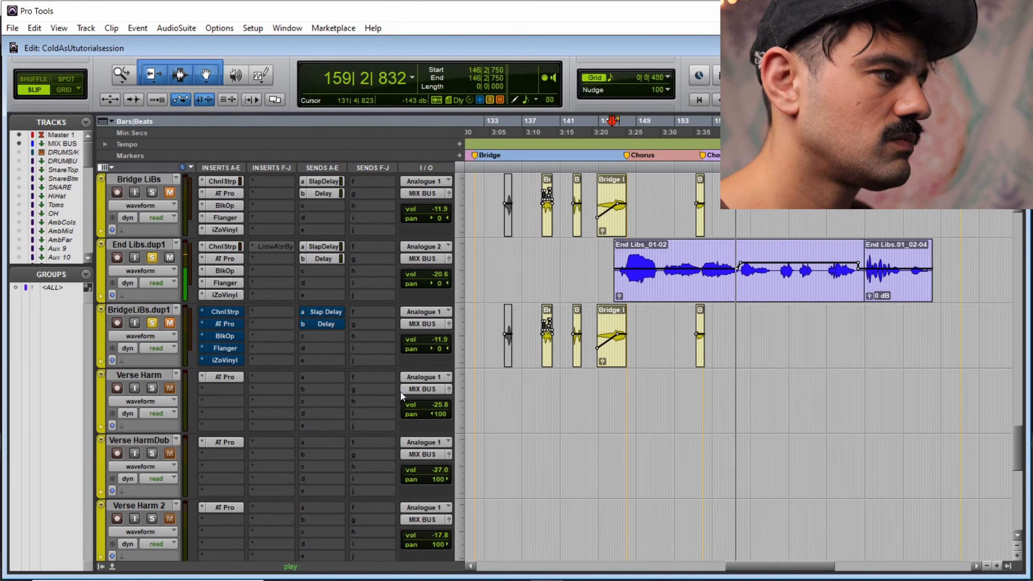
key(space)
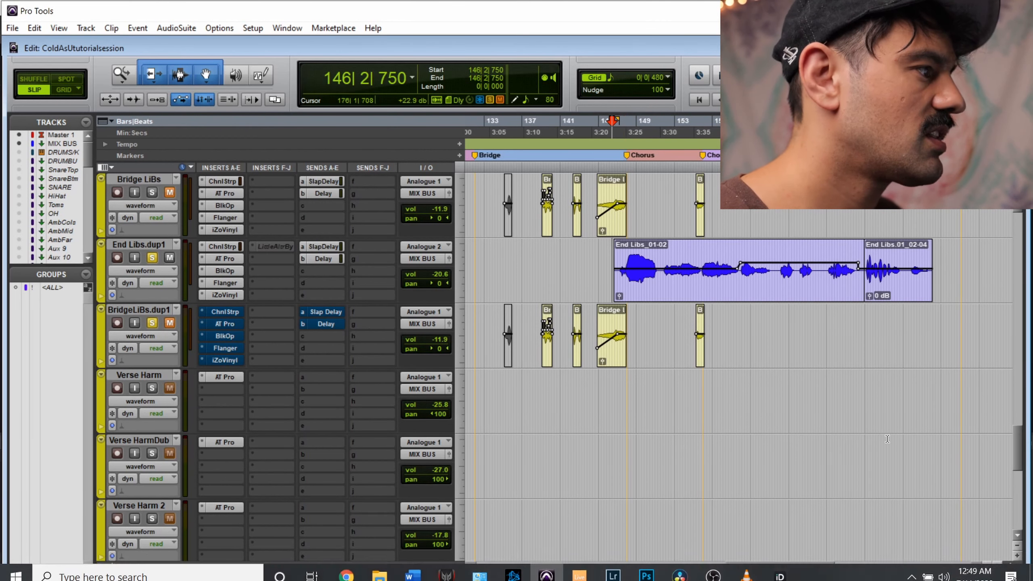
Step: Enable all inserts and both delay sends on BridgeLiBs.dup1 and audition the soloed ad-lib tracks from bar 138
click(534, 248)
ctrl+click(225, 312)
ctrl+click(235, 336)
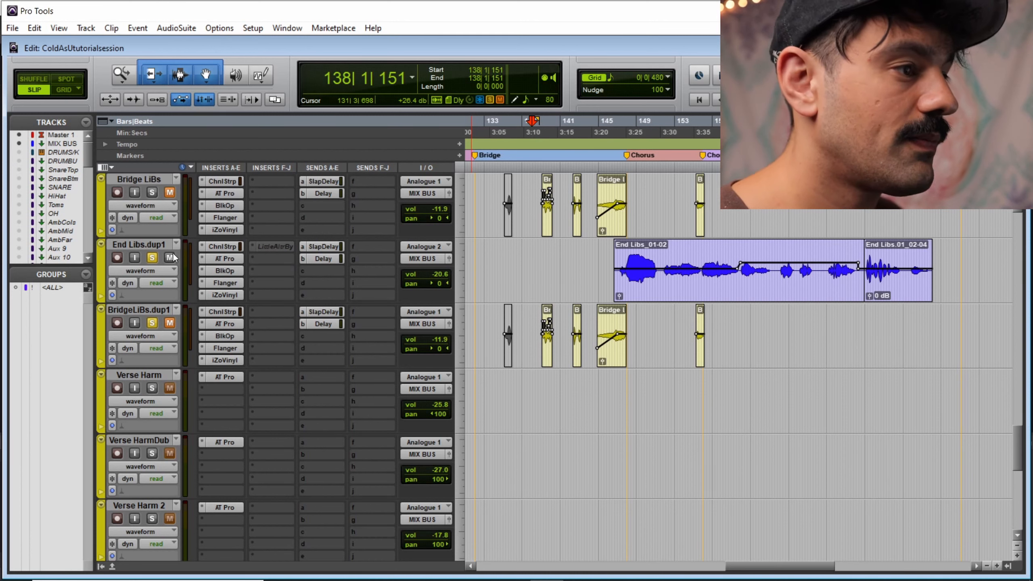
key(space)
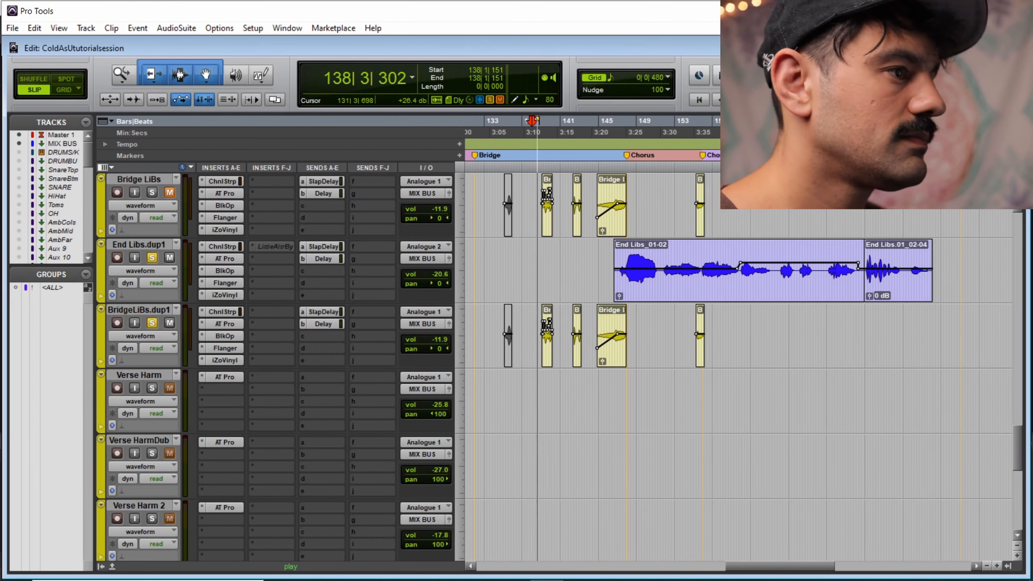
key(space)
Step: Unsolo End Libs.dup1 and BridgeLiBs.dup1 and audition the ad-libs within the full mix from bar 138
click(151, 258)
click(152, 324)
key(space)
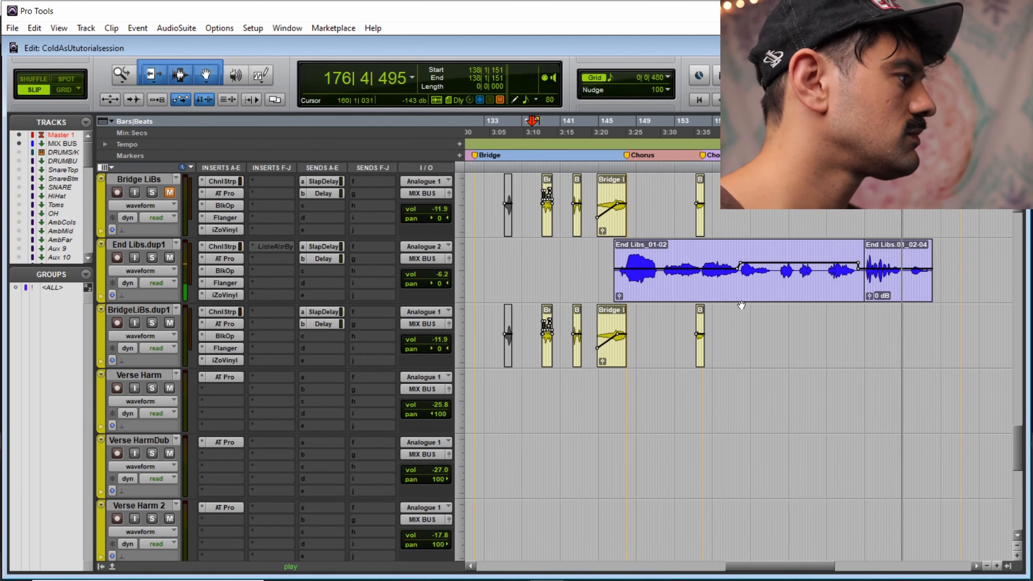
key(space)
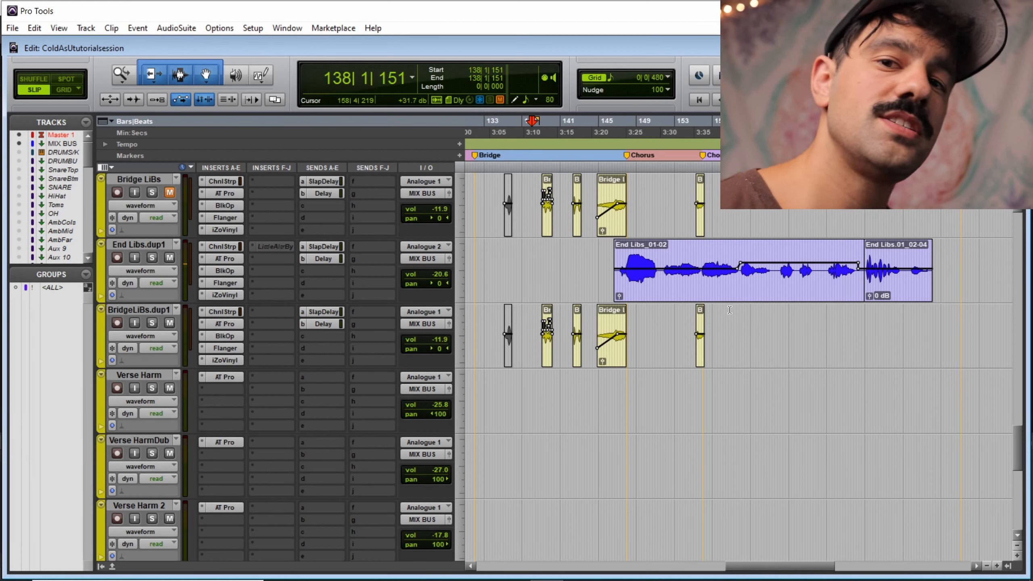